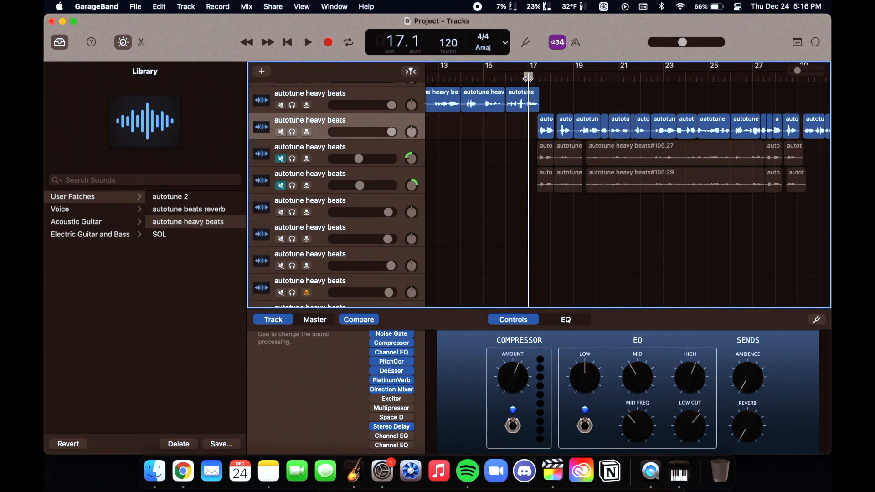
# Step: Play back the vocal section from bar 17 to about bar 29 while slightly raising the master volume
pyautogui.press('space')
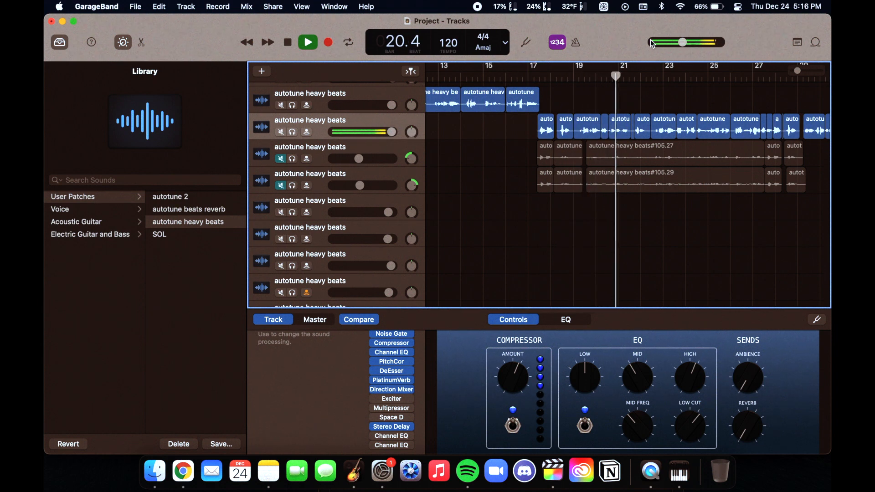
pyautogui.moveTo(684, 44); pyautogui.dragTo(693, 45)
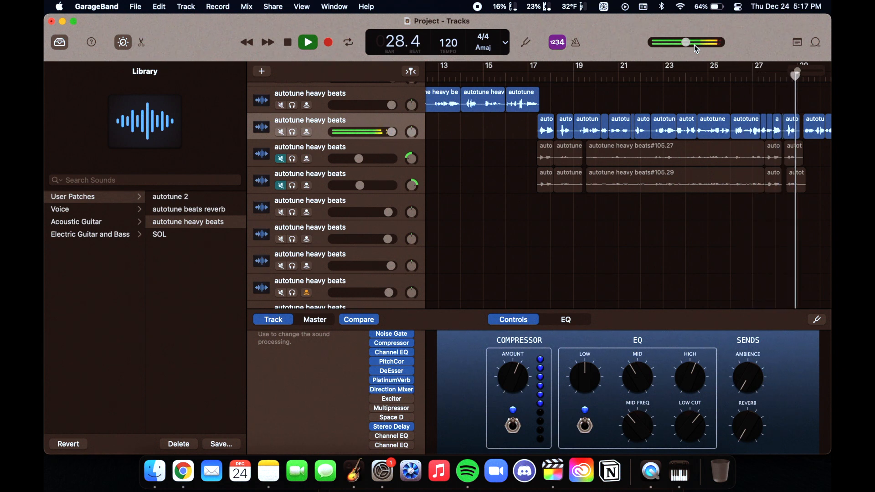
pyautogui.press('space')
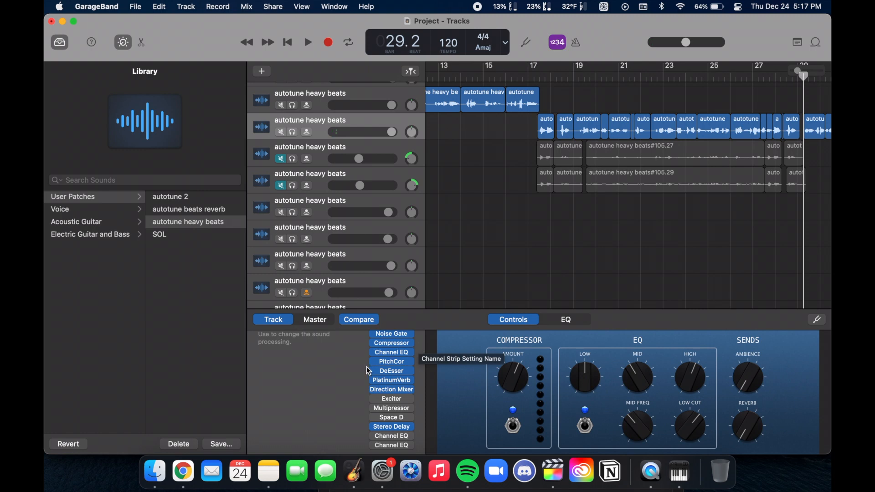
# Step: Bypass the selected vocal track's plug-ins except Channel EQ and PitchCor, and bring up the Channel EQ settings
pyautogui.scroll(2, 368, 370)
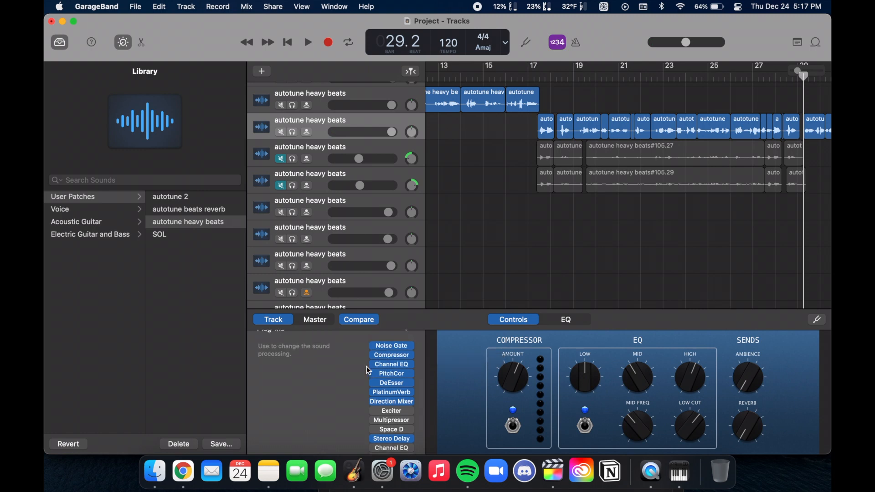
pyautogui.click(375, 356)
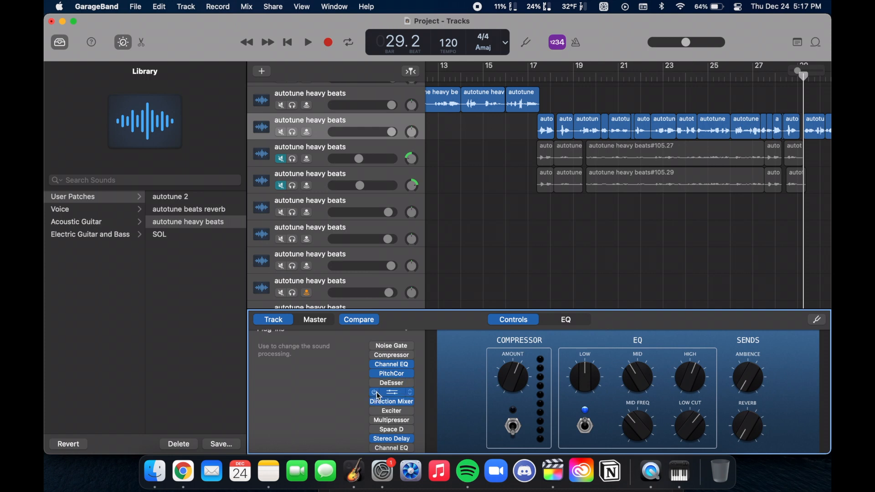
pyautogui.click(392, 364)
pyautogui.moveTo(492, 117); pyautogui.dragTo(415, 94)
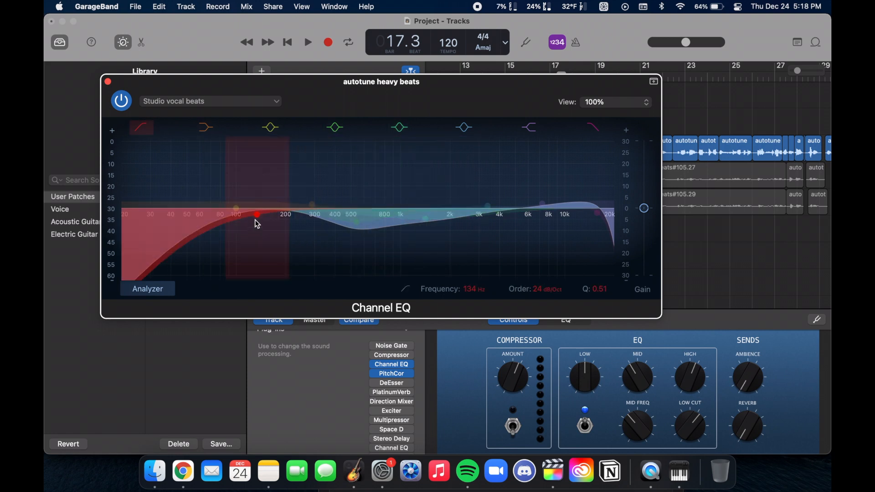
# Step: Raise the Channel EQ's low cut frequency and set its high cut frequency to 15400 Hz, keeping the other bands, and close the plug-in
pyautogui.moveTo(254, 221); pyautogui.dragTo(317, 207)
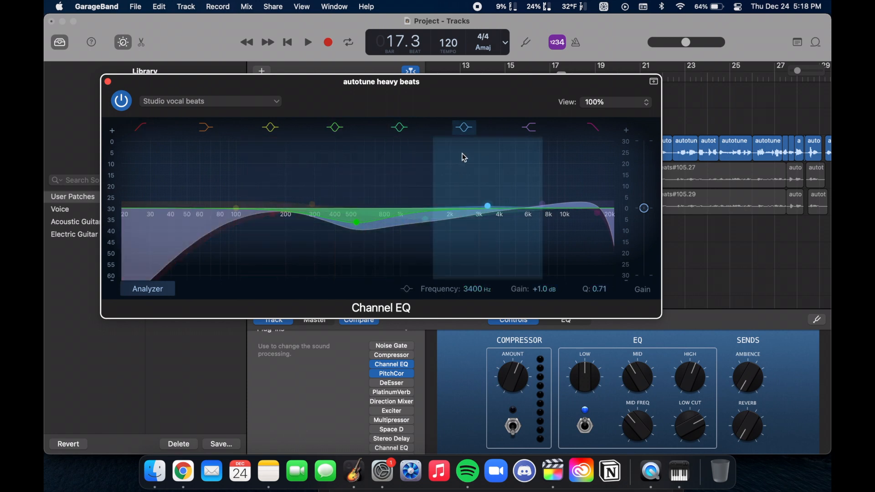
pyautogui.moveTo(489, 207); pyautogui.dragTo(489, 207)
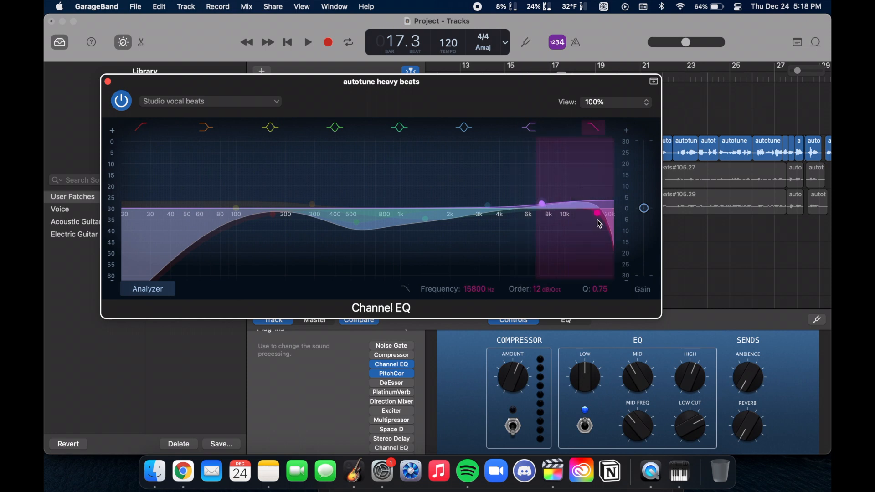
pyautogui.moveTo(602, 221); pyautogui.dragTo(602, 219)
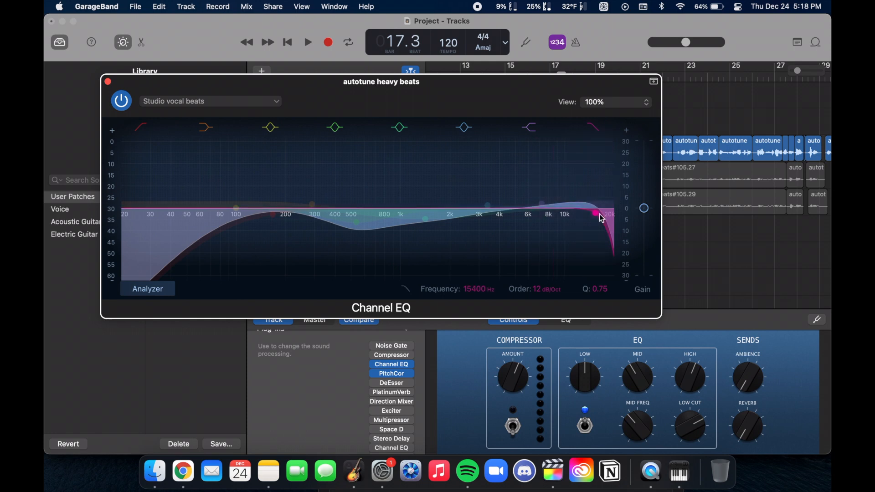
pyautogui.moveTo(244, 90); pyautogui.dragTo(261, 84)
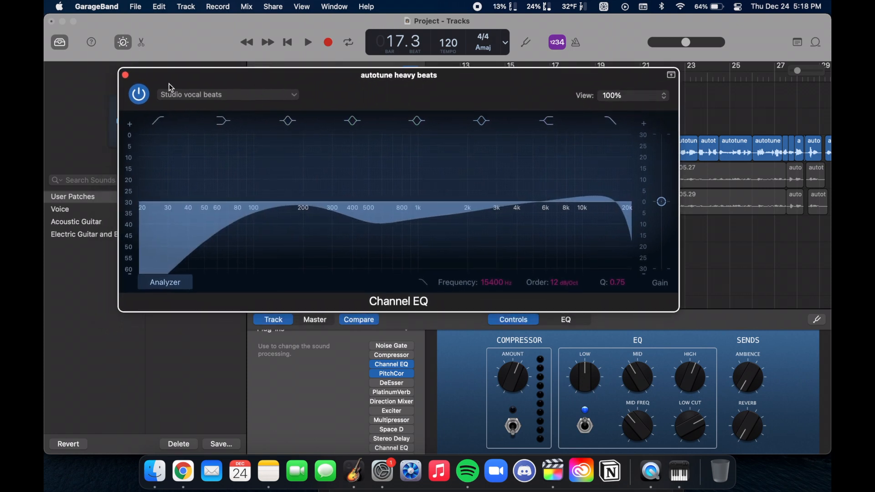
pyautogui.click(126, 75)
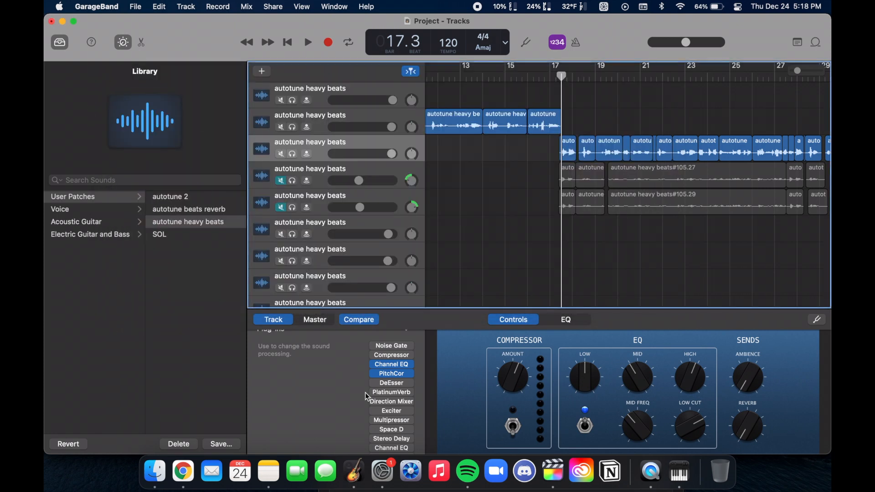
# Step: Enable the Compressor on the vocal track and review its VCA Tight settings and the Compressor Tools presets
pyautogui.click(387, 355)
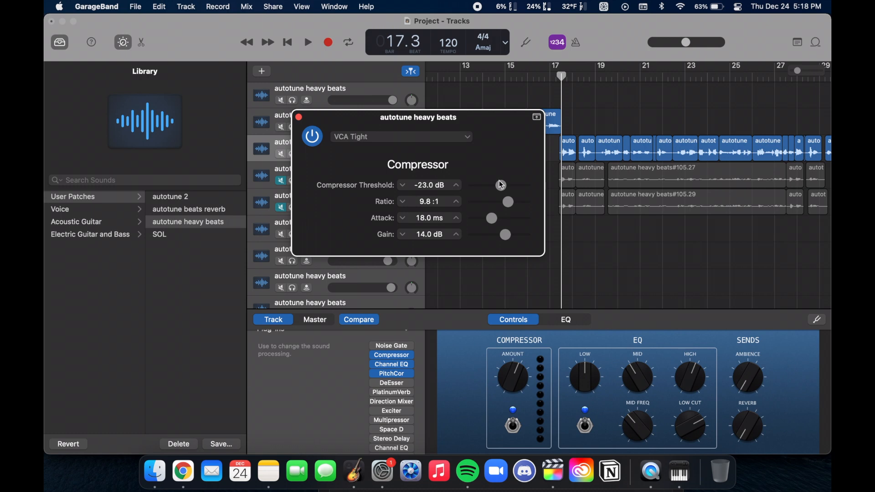
pyautogui.moveTo(507, 144); pyautogui.dragTo(482, 116)
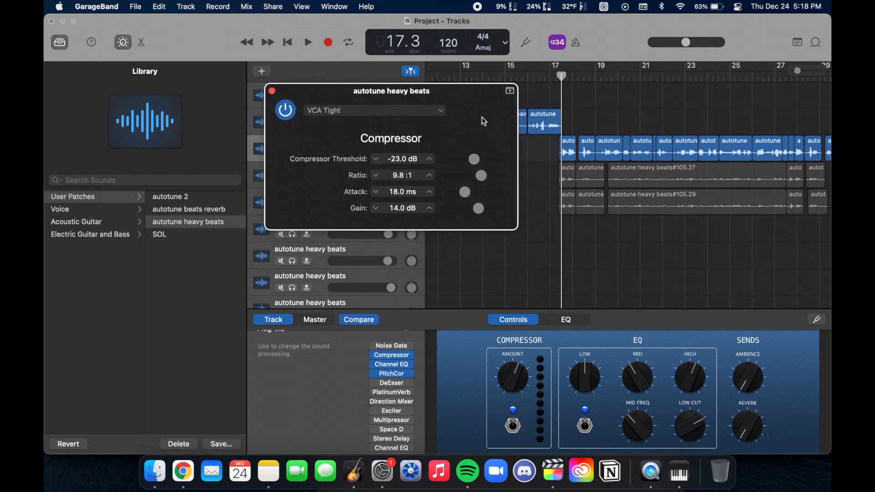
pyautogui.click(374, 110)
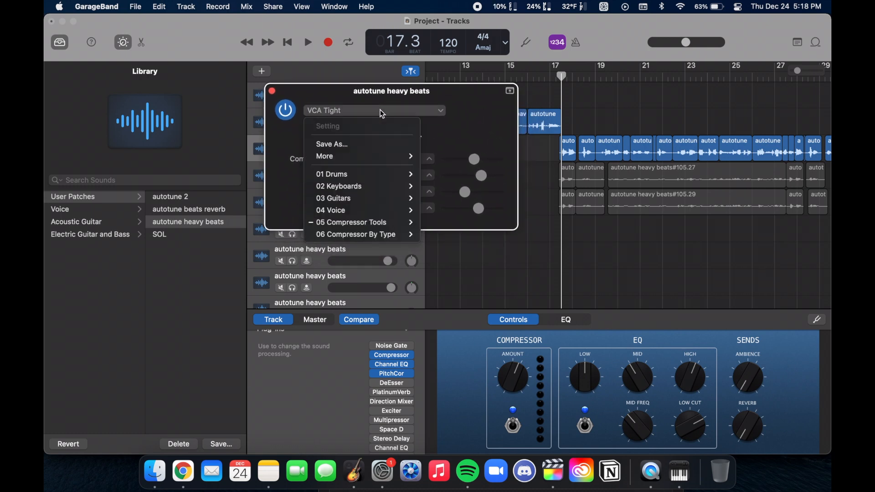
pyautogui.moveTo(356, 222)
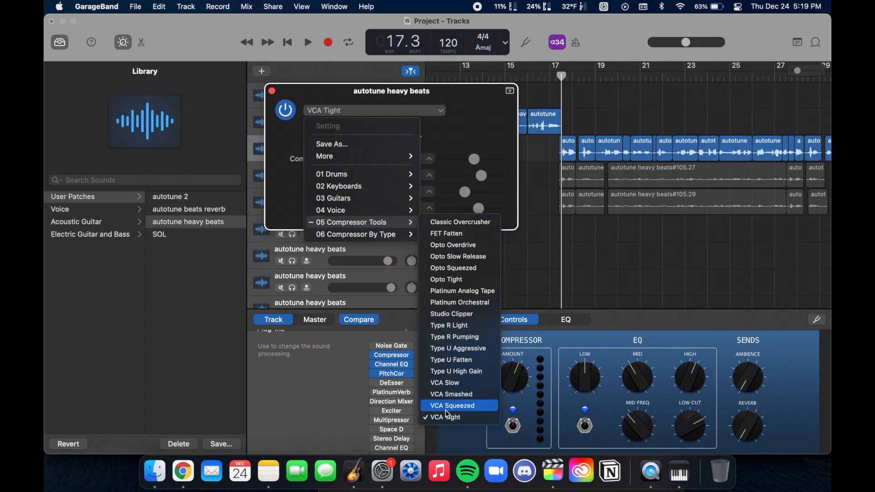
pyautogui.click(474, 108)
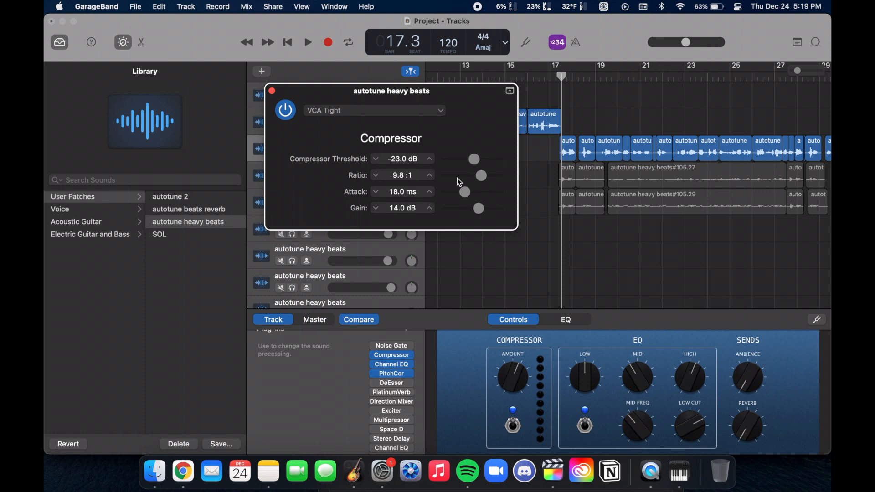
pyautogui.moveTo(485, 125); pyautogui.dragTo(482, 97)
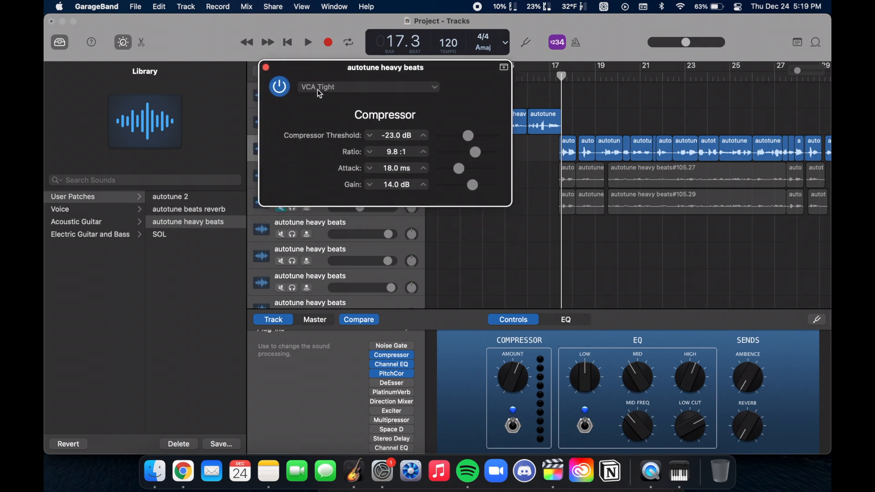
pyautogui.click(266, 67)
# Step: Check the track's pitch correction settings in the audio editor and return to the Smart Controls
pyautogui.moveTo(395, 377)
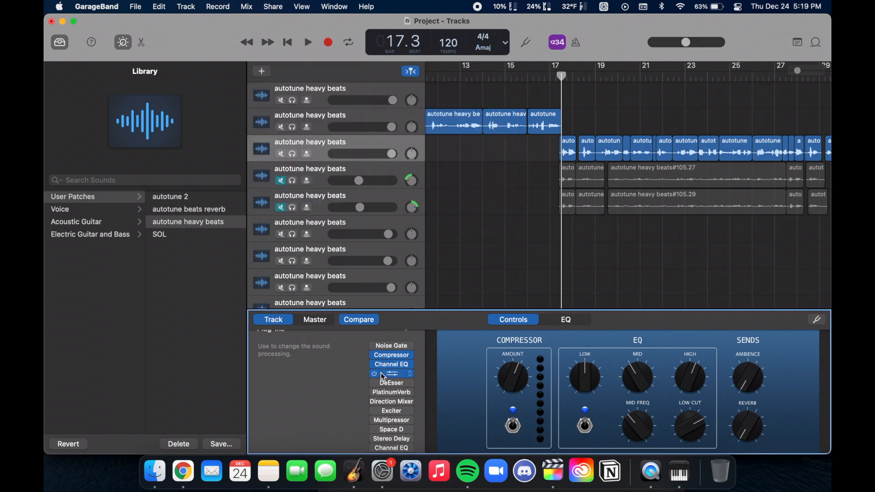
pyautogui.click(142, 42)
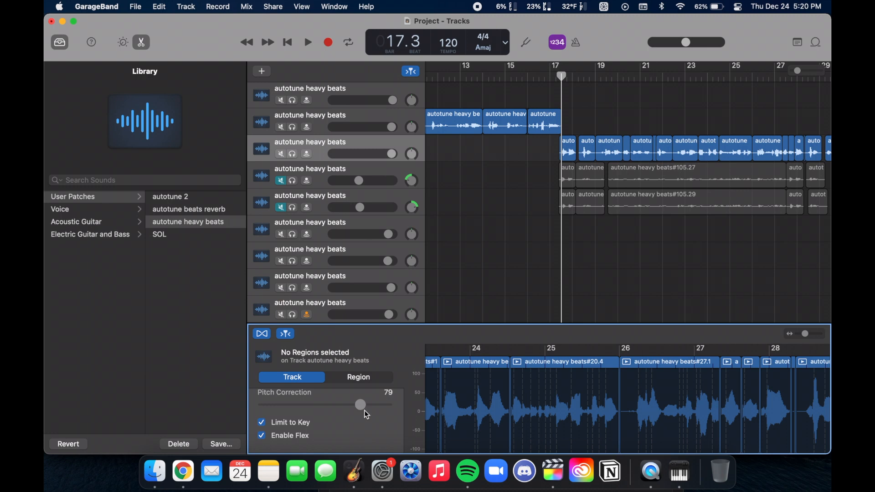
pyautogui.click(128, 42)
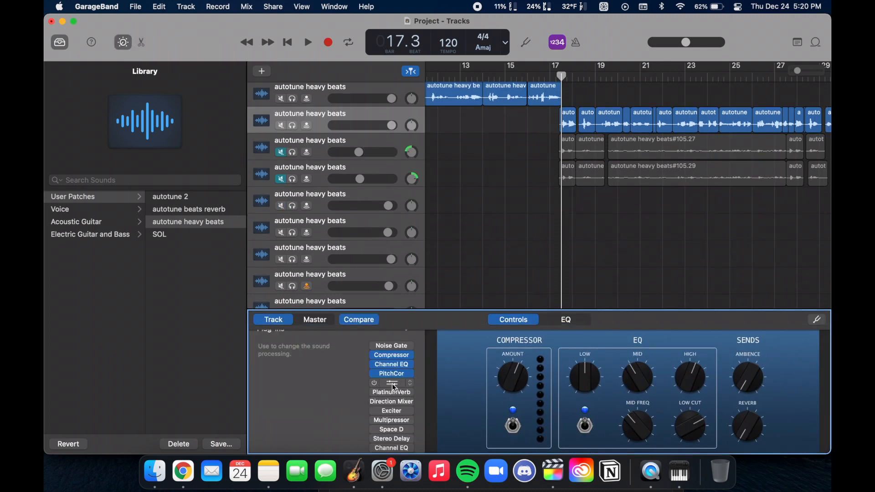
# Step: Enable the DeEsser on the vocal track and review its Female Voice Strong DeEsser preset, suppression frequency and suppression amount
pyautogui.click(374, 383)
pyautogui.click(394, 382)
pyautogui.moveTo(511, 180); pyautogui.dragTo(488, 116)
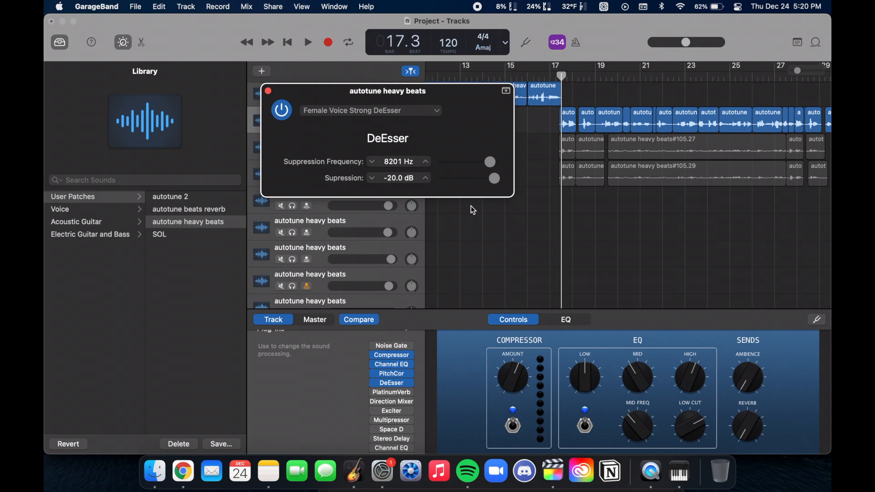
pyautogui.click(404, 108)
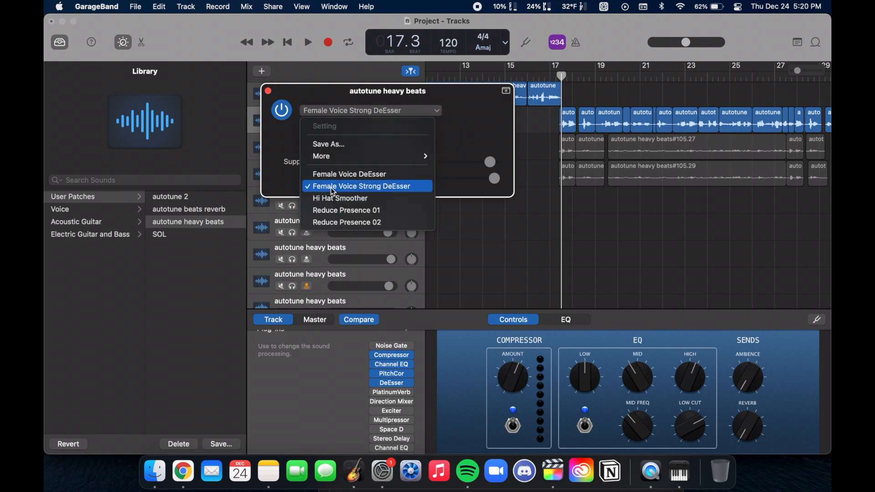
pyautogui.click(480, 119)
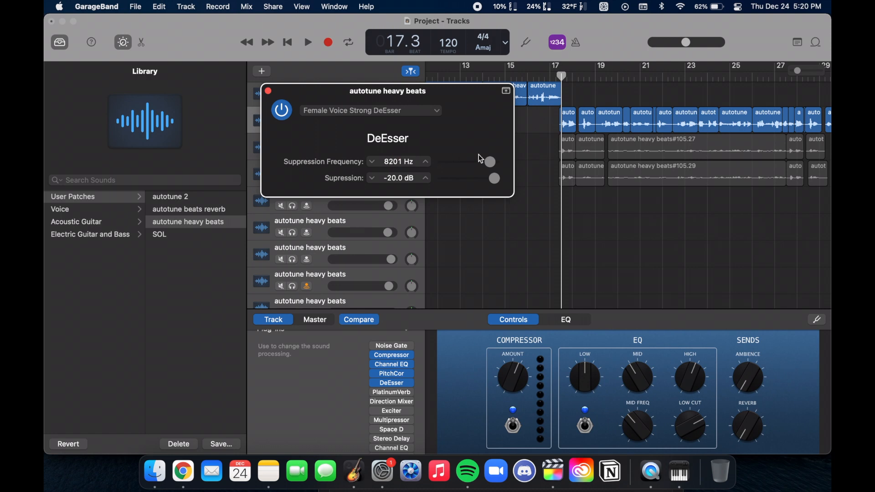
pyautogui.moveTo(495, 179)
pyautogui.mouseDown()
pyautogui.moveTo(460, 180)
pyautogui.moveTo(502, 195)
pyautogui.mouseUp()
pyautogui.click(267, 91)
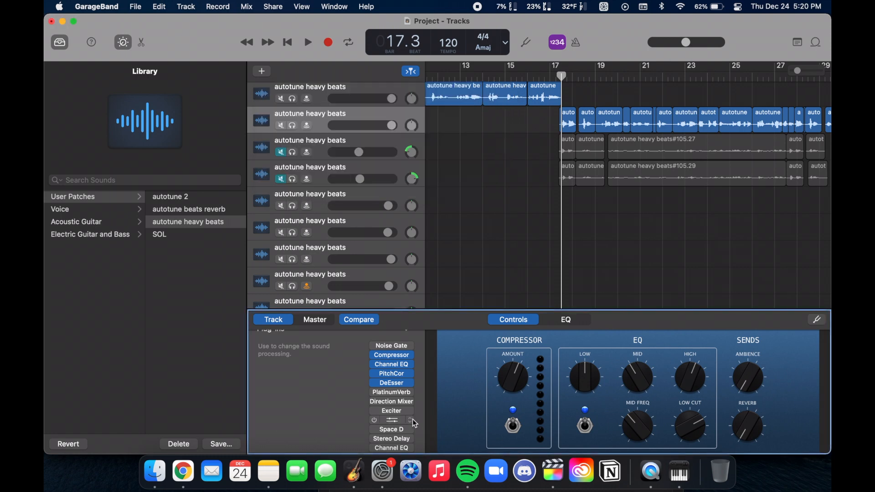
# Step: Enable PlatinumVerb on the vocal track and review its reverb settings
pyautogui.click(389, 394)
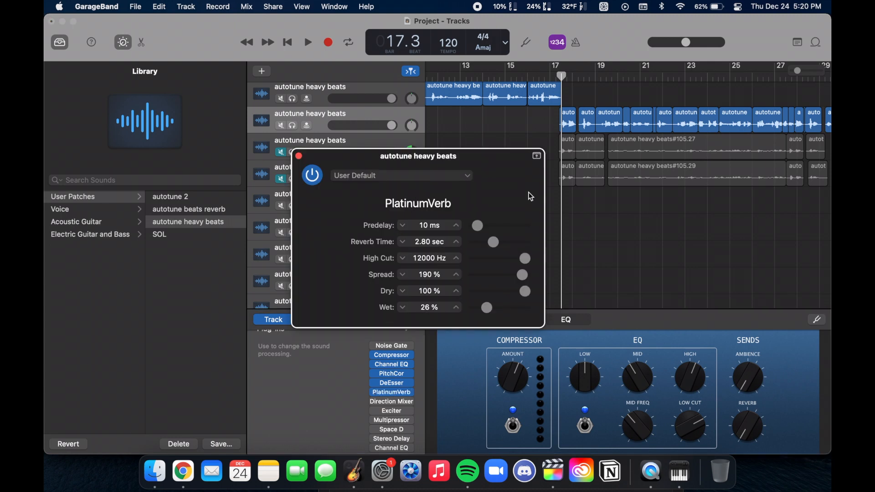
pyautogui.moveTo(527, 195); pyautogui.dragTo(519, 161)
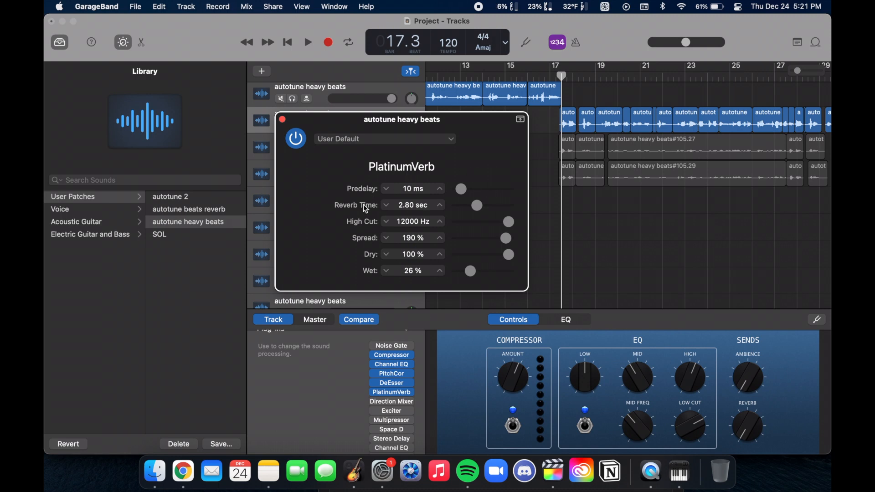
pyautogui.moveTo(504, 160); pyautogui.dragTo(448, 127)
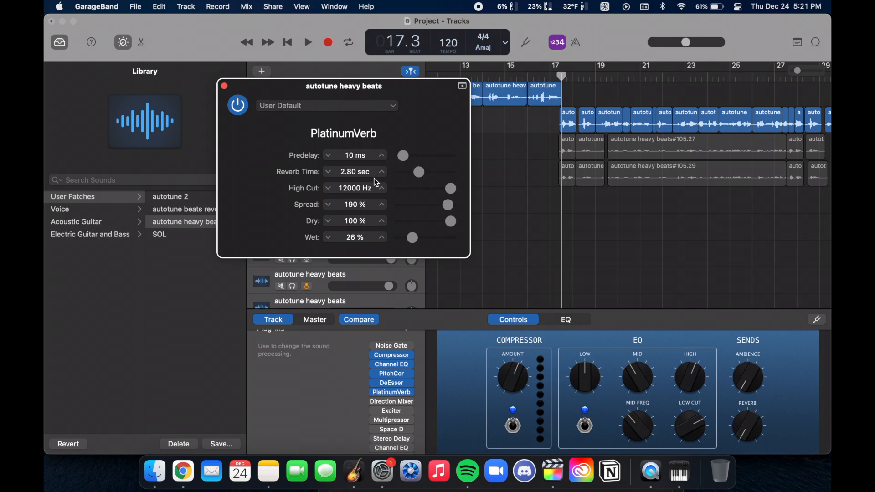
# Step: Set the Direction Mixer's spread to 1.32 on the vocal track
pyautogui.click(395, 403)
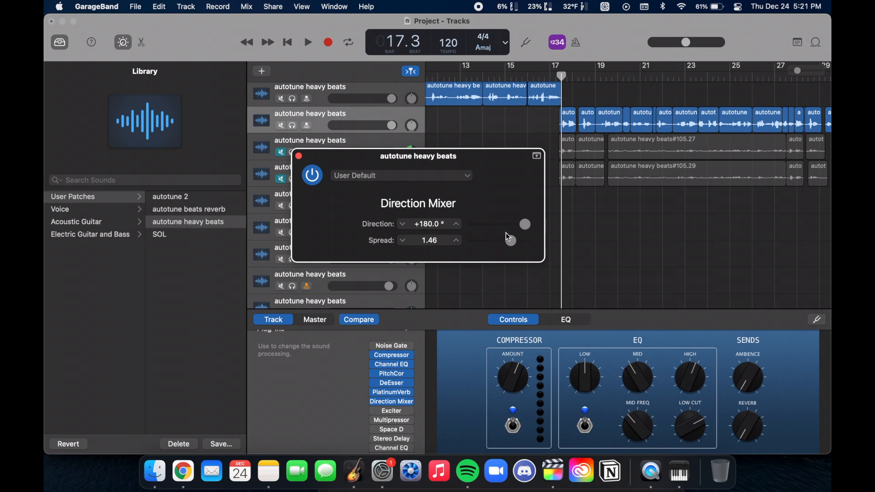
pyautogui.moveTo(506, 245)
pyautogui.mouseDown()
pyautogui.moveTo(501, 250)
pyautogui.moveTo(533, 251)
pyautogui.moveTo(508, 246)
pyautogui.mouseUp()
# Step: Enable the Stereo Delay plug-in on the vocal track and open its settings
pyautogui.scroll(-1, 382, 434)
pyautogui.scroll(-1, 382, 433)
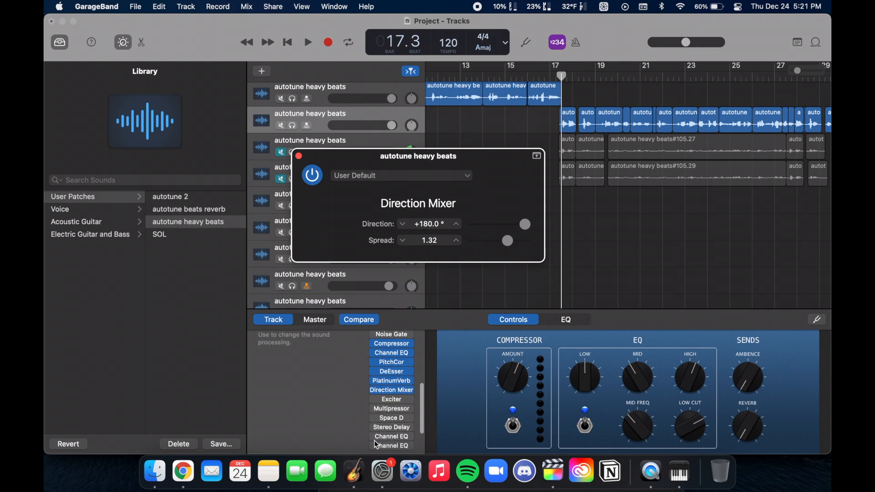
pyautogui.moveTo(375, 431)
pyautogui.click(374, 427)
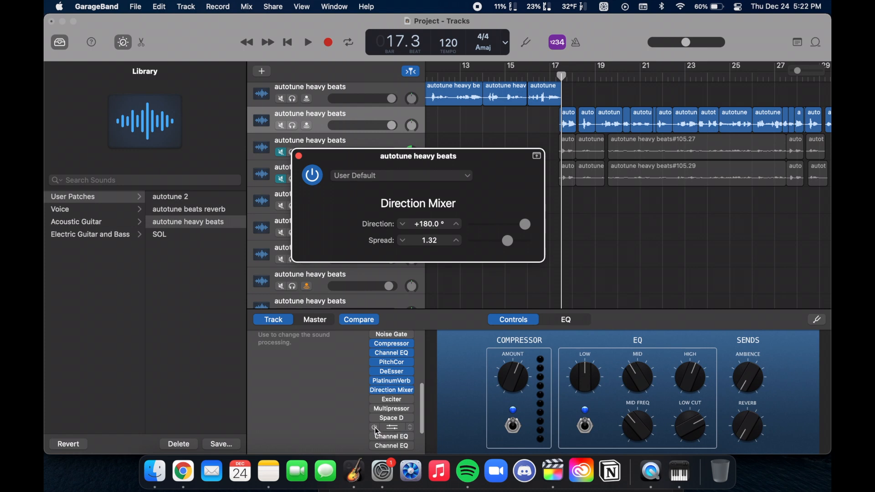
pyautogui.click(399, 431)
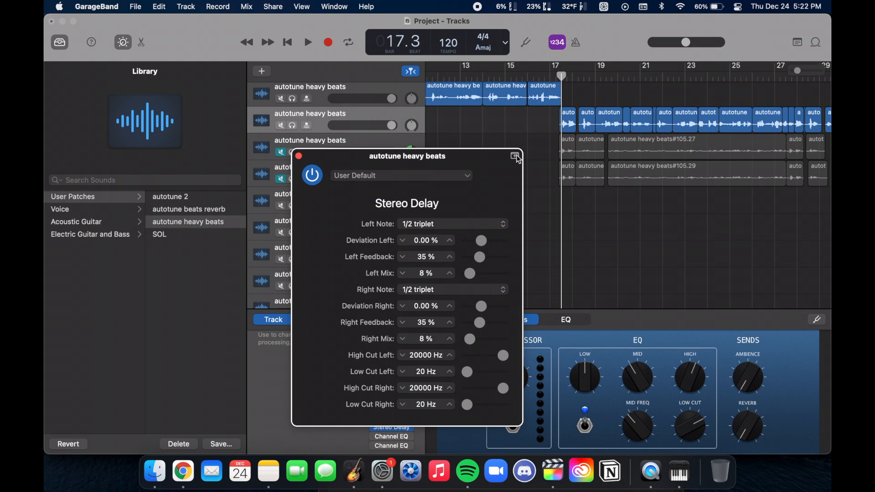
pyautogui.moveTo(501, 185); pyautogui.dragTo(485, 129)
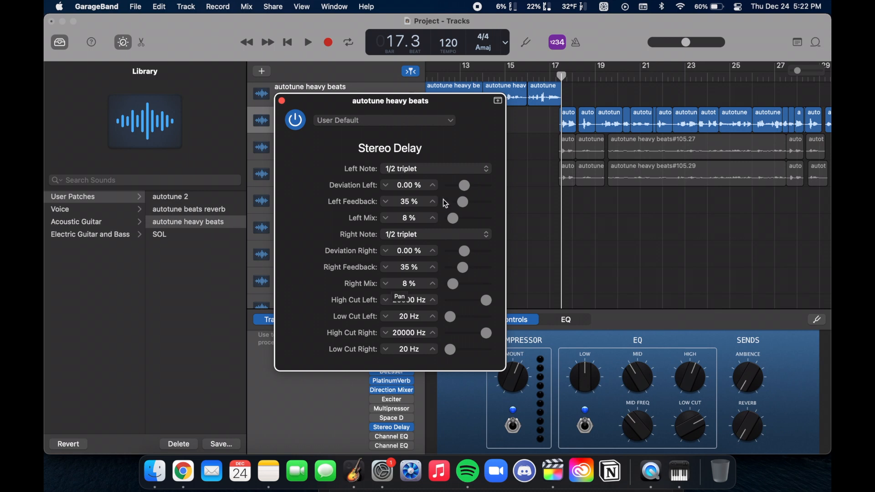
# Step: Review the Stereo Delay's Left Note and Right Note options, keeping 1/2 triplet for both
pyautogui.click(411, 168)
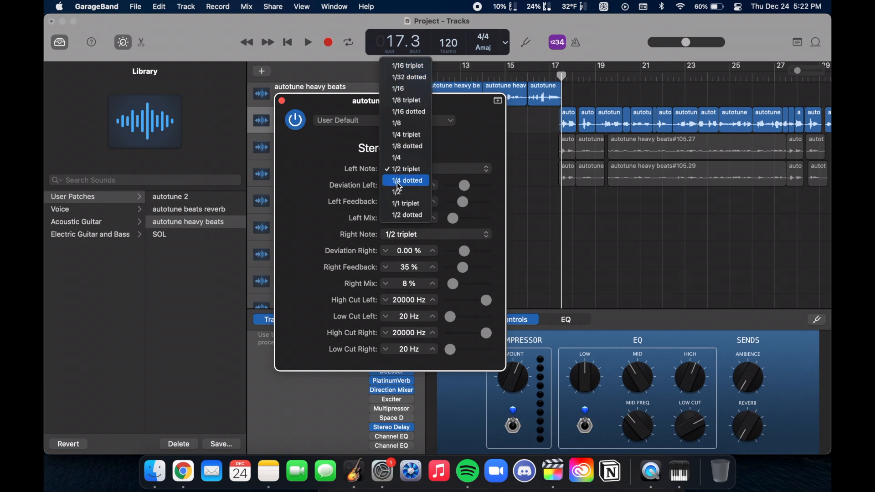
pyautogui.click(488, 148)
pyautogui.click(405, 236)
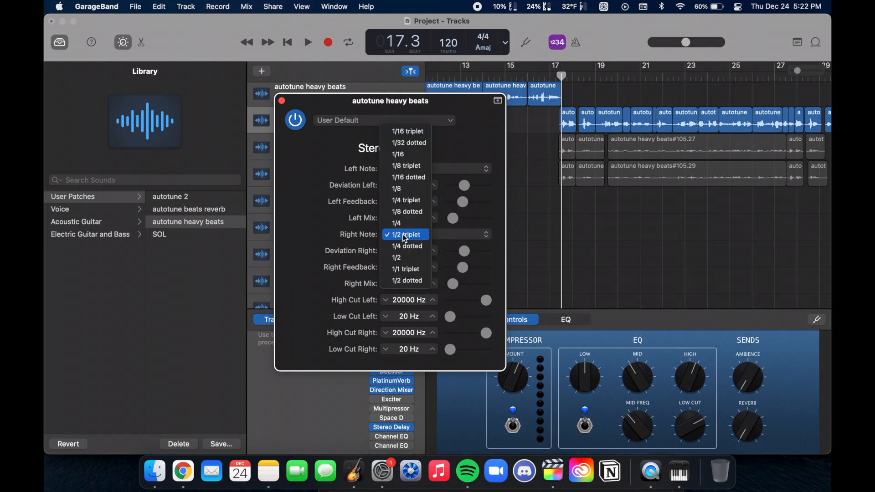
pyautogui.click(405, 236)
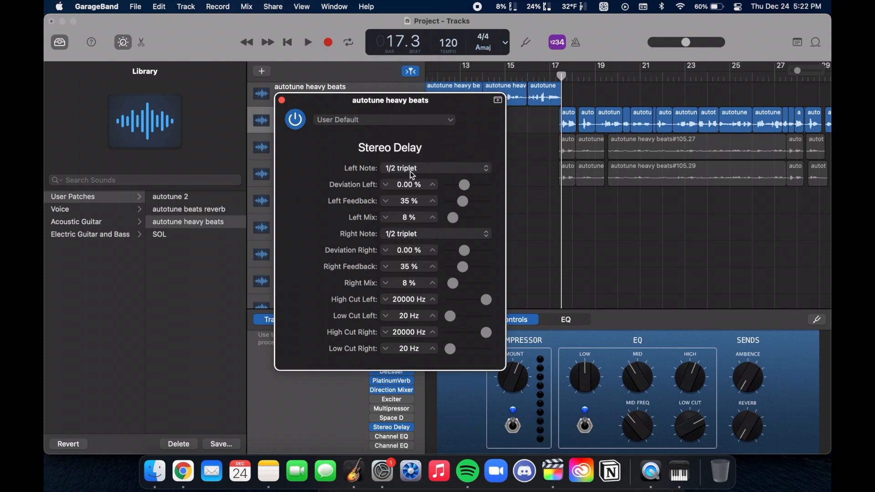